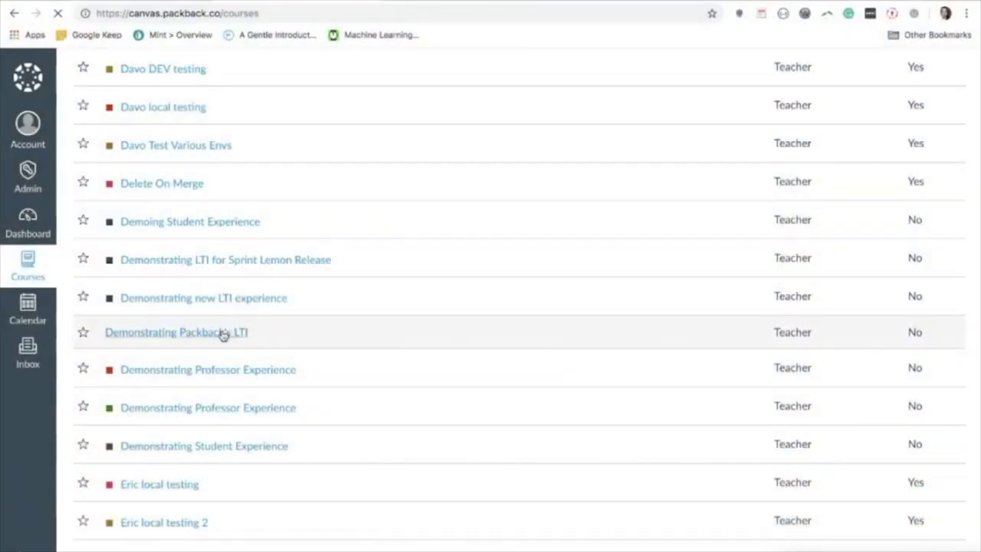
# Open the 'Demonstrating Packback LTI' course from the Canvas Courses list.
pyautogui.click(223, 333)
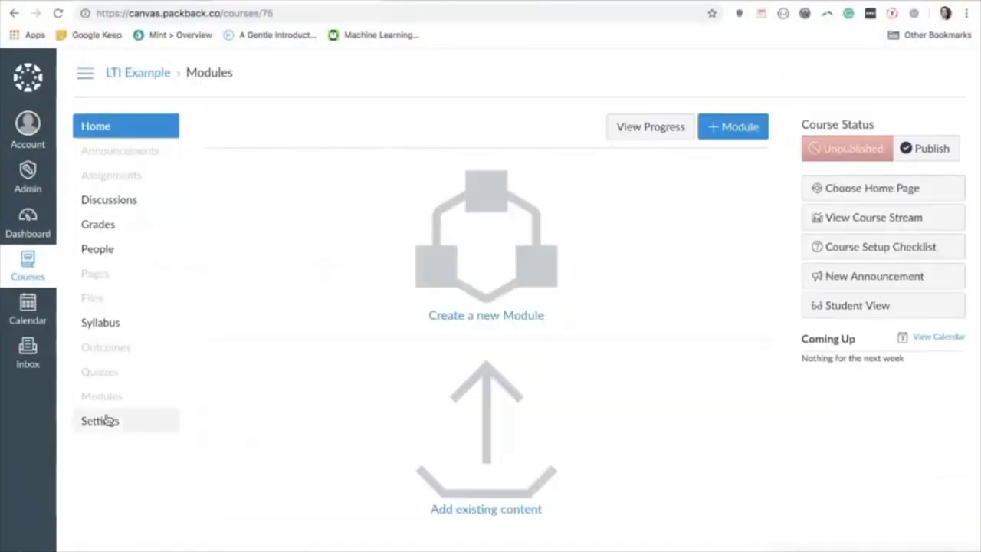
# In course Navigation settings, move Packback Questions Production from the hidden items to just below Grades.
pyautogui.click(105, 421)
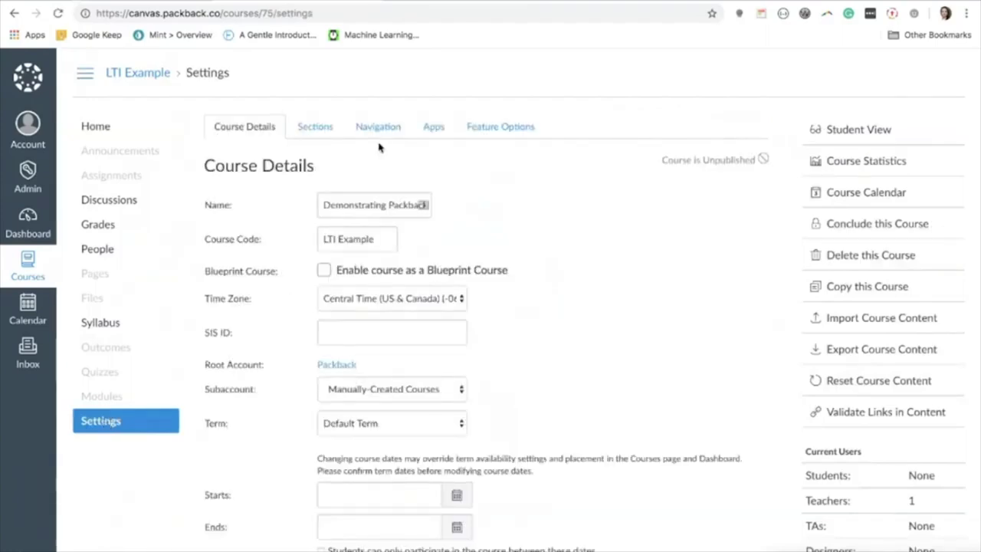
pyautogui.click(379, 129)
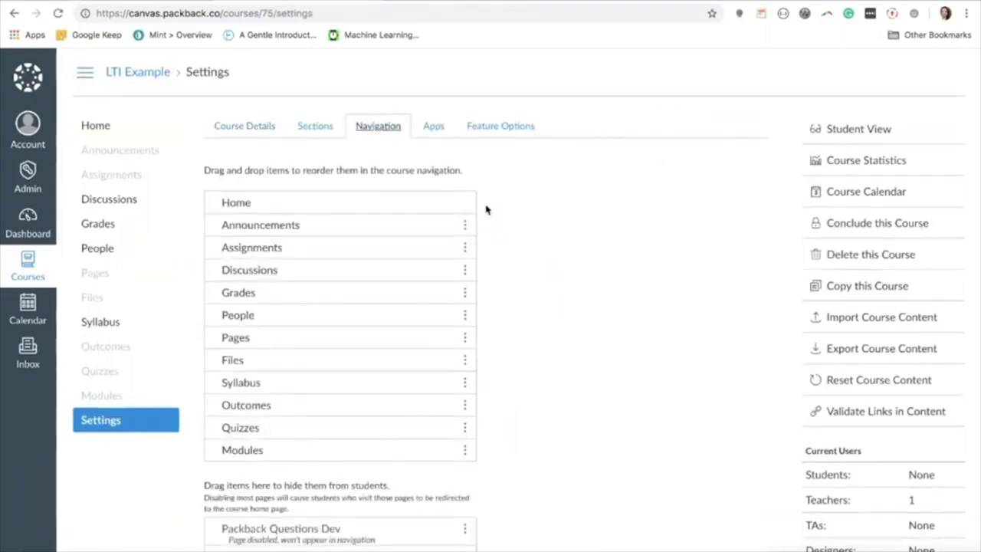
pyautogui.scroll(-2, 486, 209)
pyautogui.scroll(-1, 486, 209)
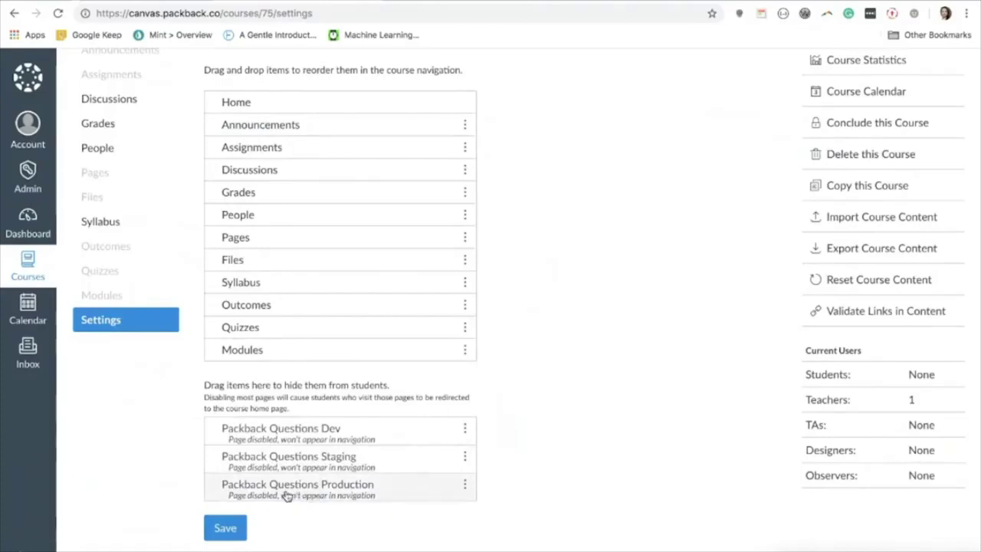
pyautogui.moveTo(285, 495); pyautogui.dragTo(287, 467)
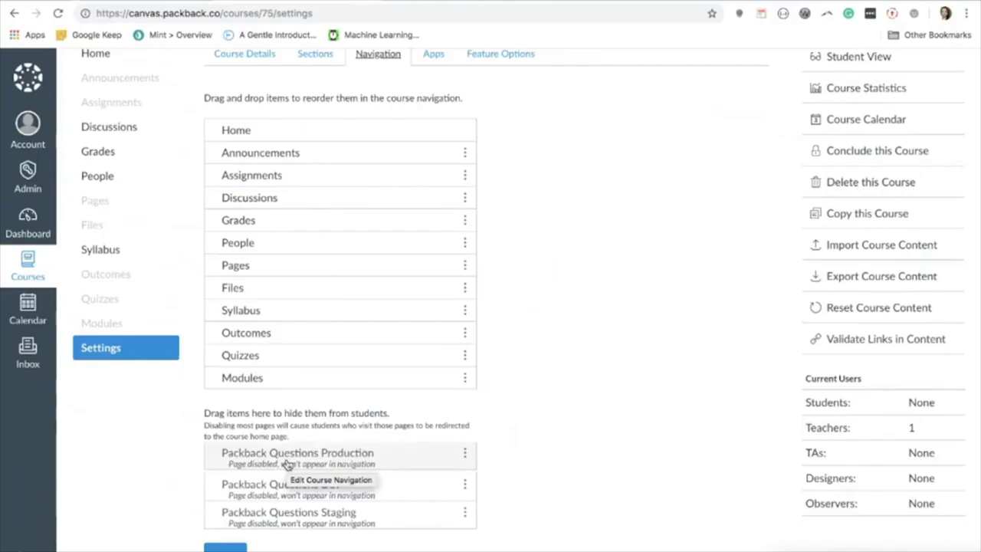
pyautogui.click(466, 458)
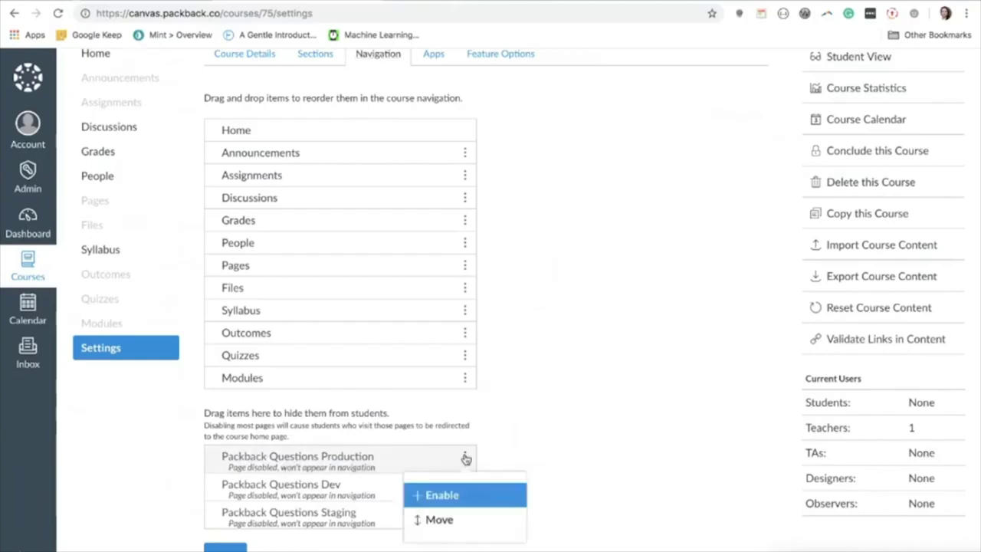
pyautogui.click(465, 458)
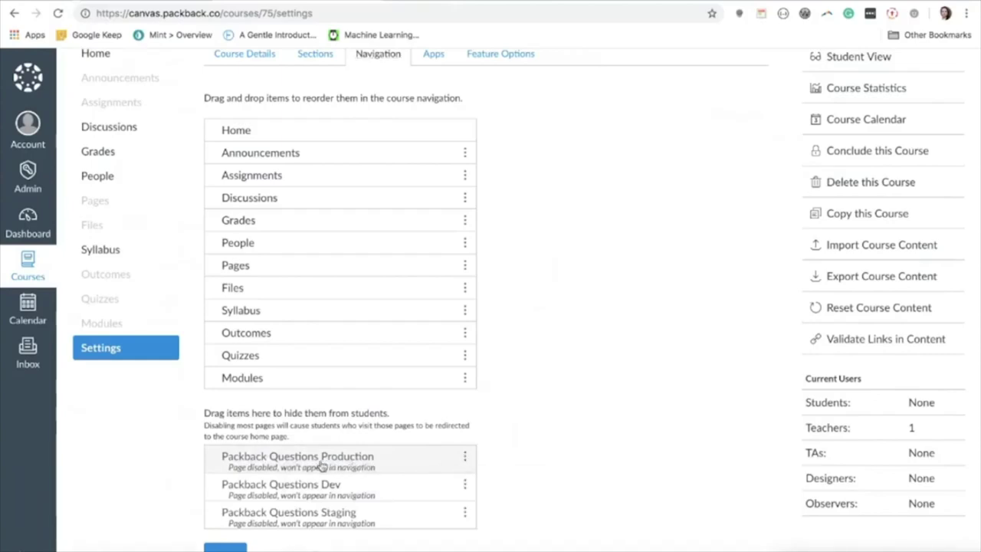
pyautogui.moveTo(321, 467); pyautogui.dragTo(304, 250)
# Save the navigation order and launch the new Packback Questions Production course link.
pyautogui.click(224, 547)
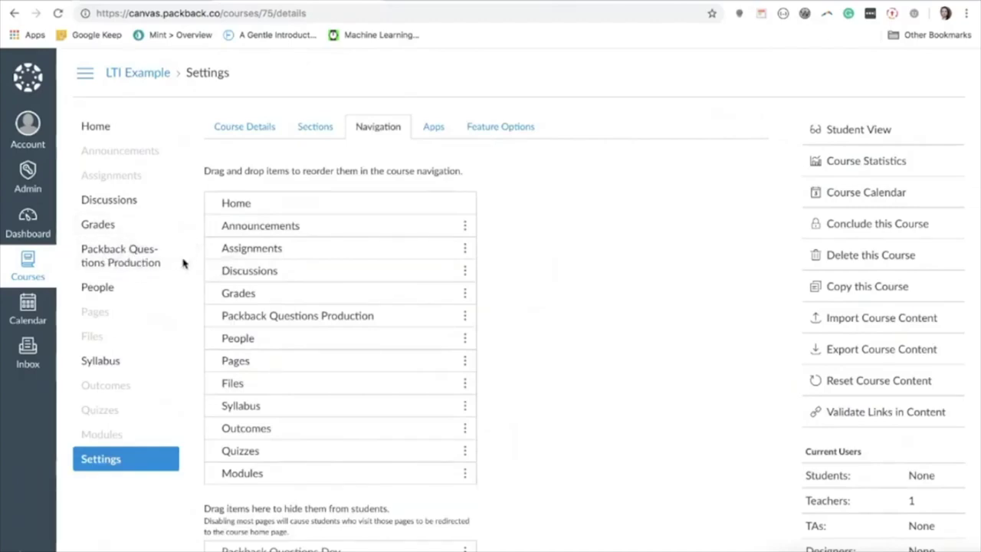
pyautogui.click(153, 266)
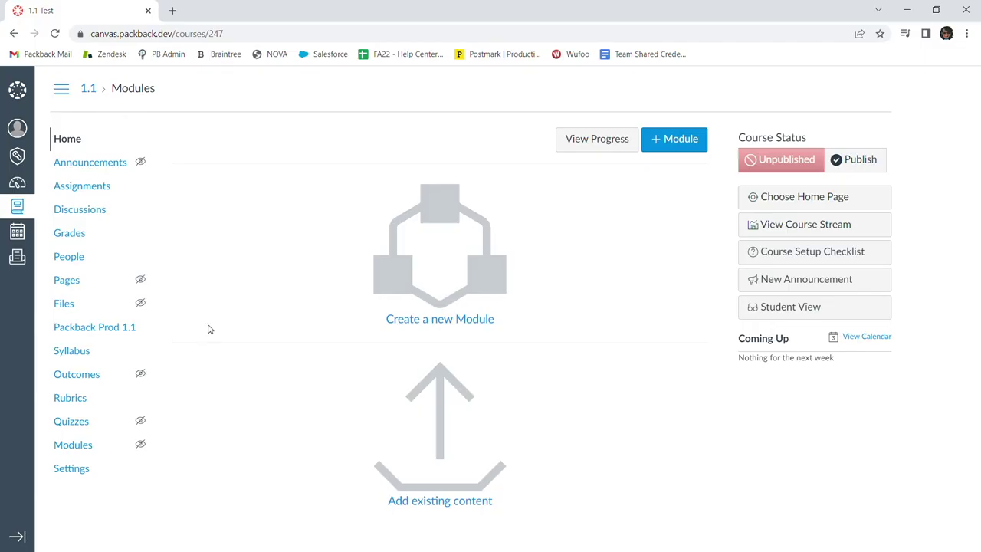
# Connect course 1.1 Test to the TEST 101 community, then undo that connection.
pyautogui.click(105, 331)
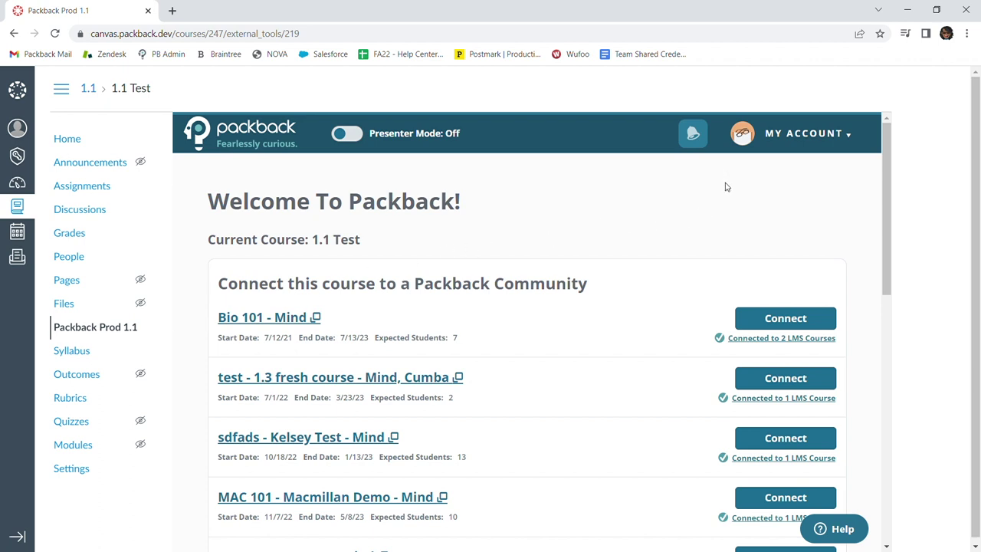
pyautogui.scroll(-3, 727, 187)
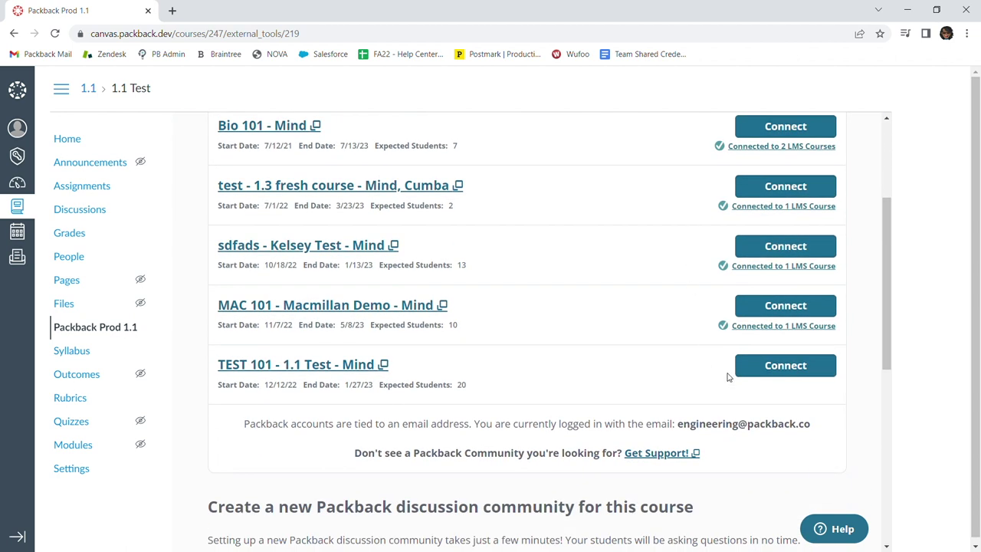
pyautogui.click(772, 367)
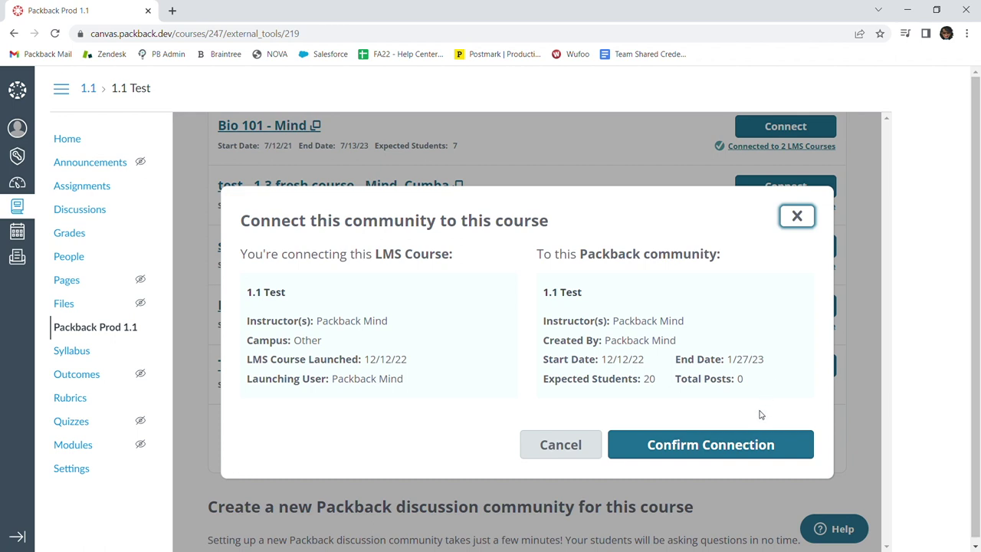
pyautogui.click(751, 457)
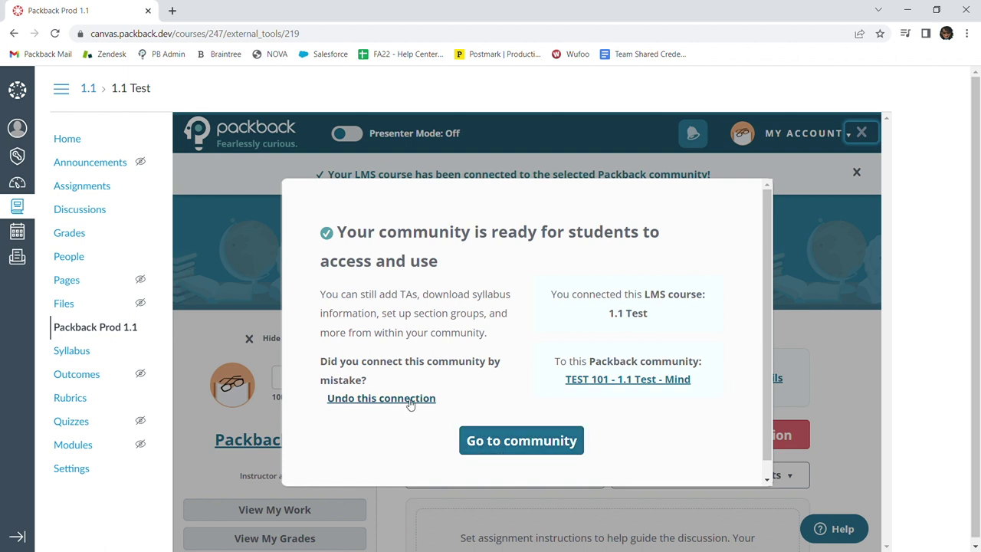
pyautogui.click(408, 400)
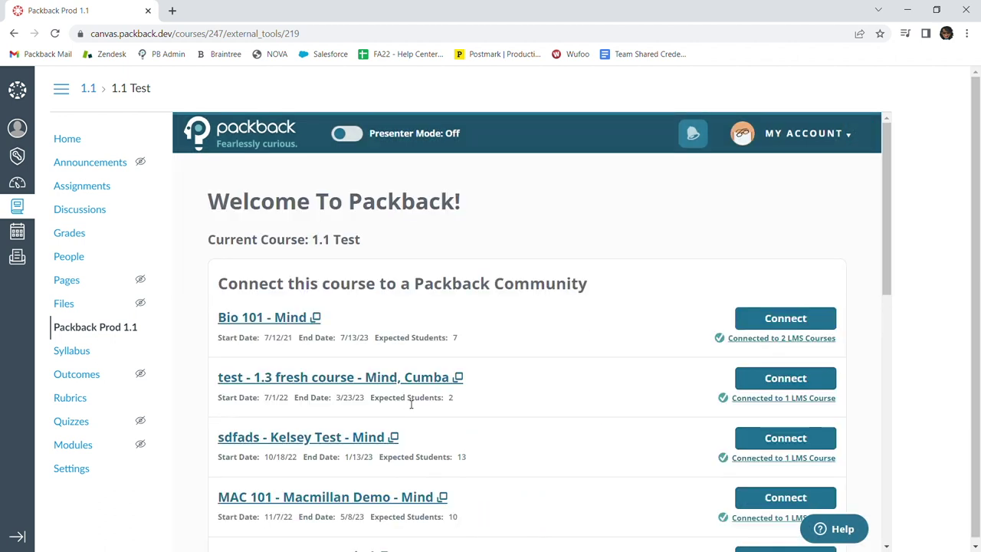
pyautogui.scroll(-5, 410, 403)
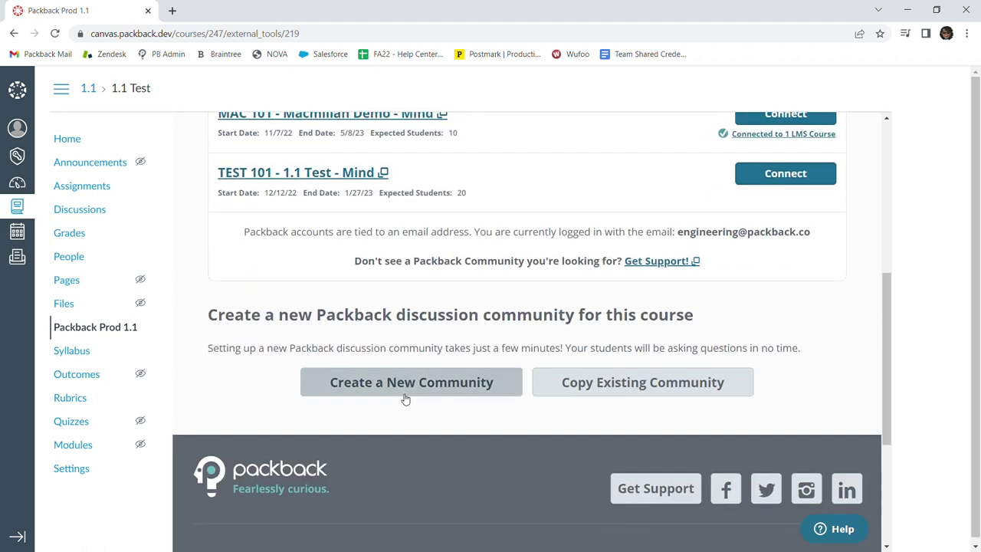
# Start a new Packback community for 1.1 Test, review its form fields, and expand the discussion settings.
pyautogui.click(405, 399)
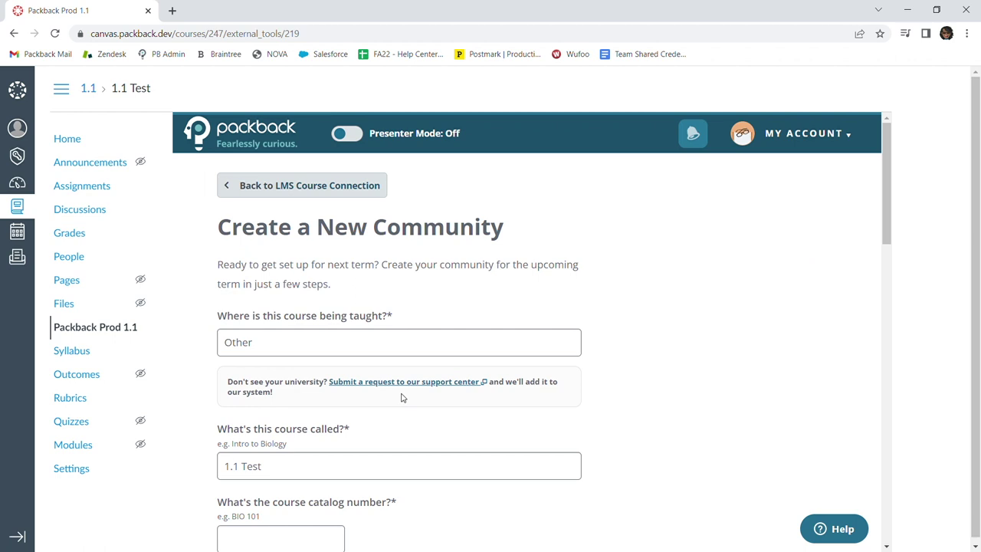
pyautogui.scroll(-2, 401, 397)
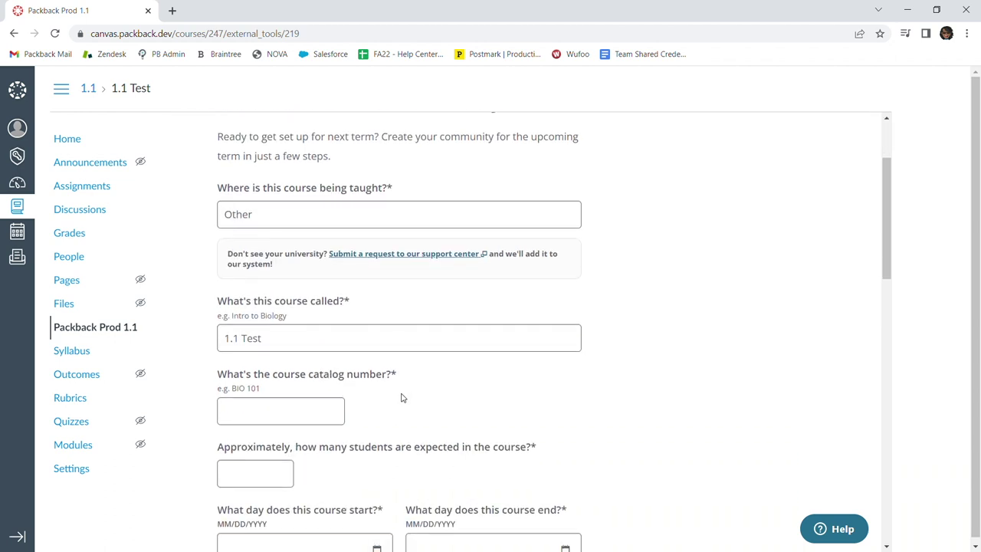
pyautogui.scroll(-1, 402, 397)
pyautogui.scroll(-3, 402, 397)
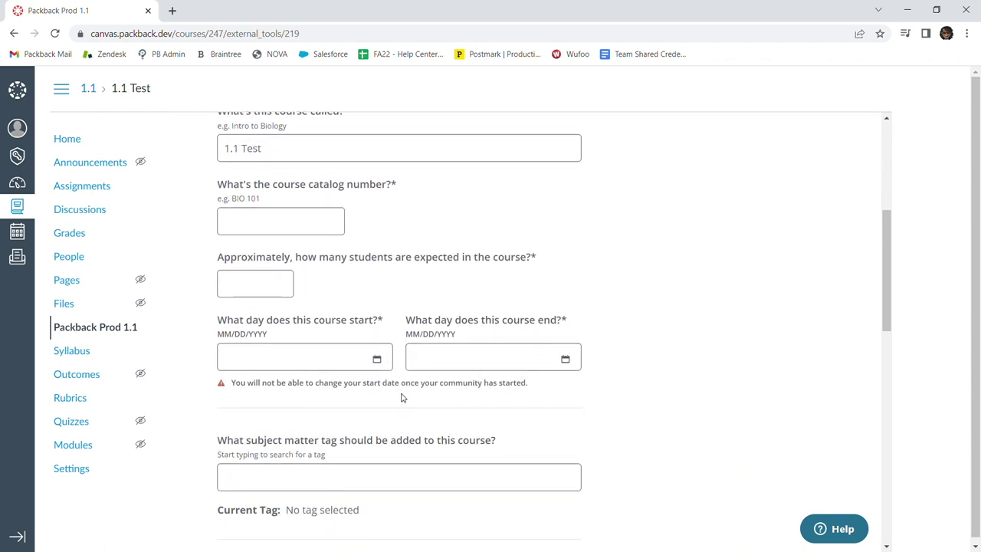
pyautogui.scroll(-3, 401, 398)
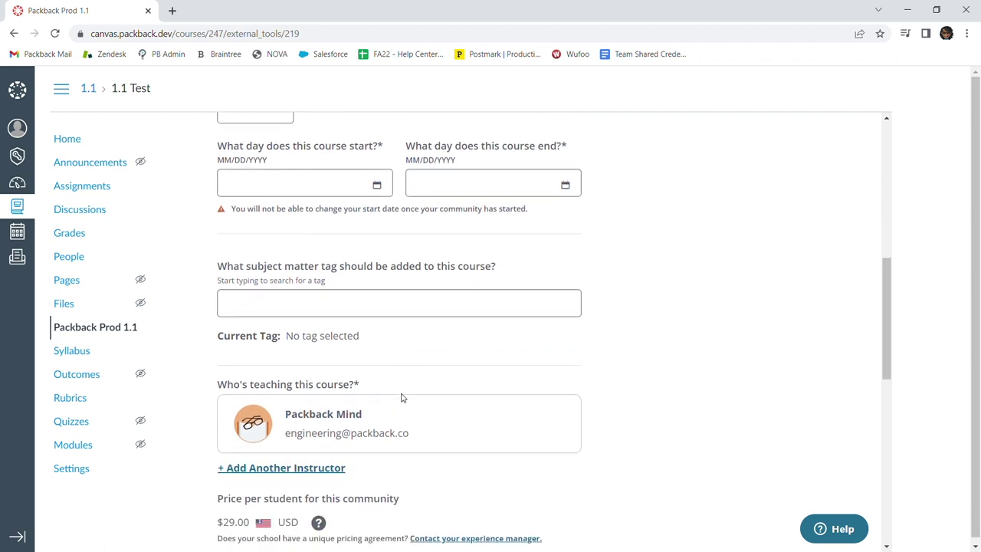
pyautogui.scroll(-3, 402, 397)
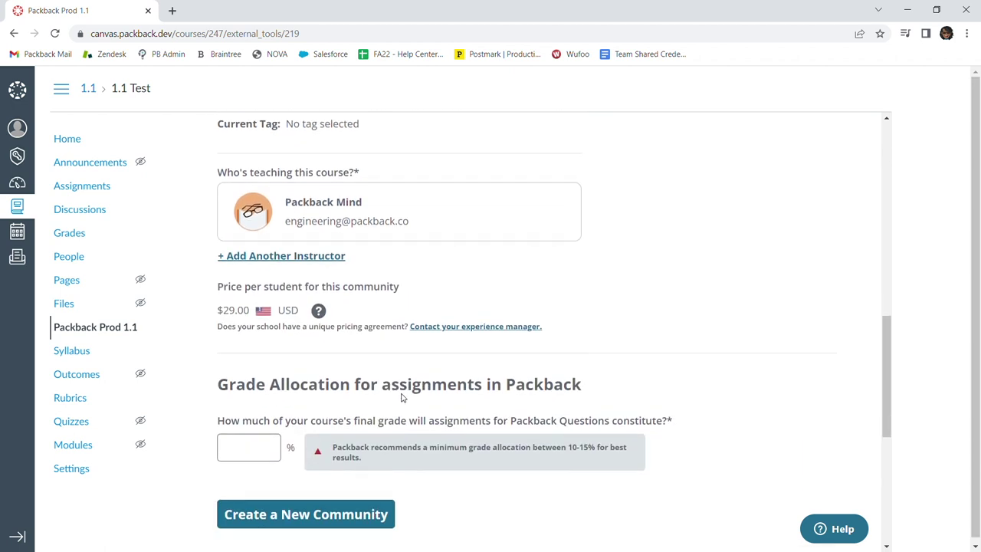
pyautogui.scroll(5, 402, 397)
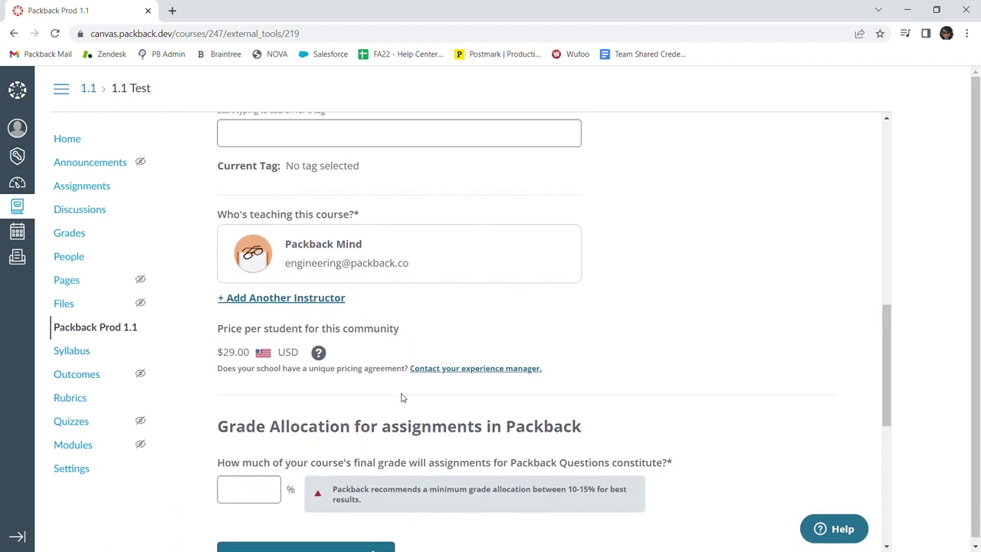
pyautogui.scroll(6, 402, 397)
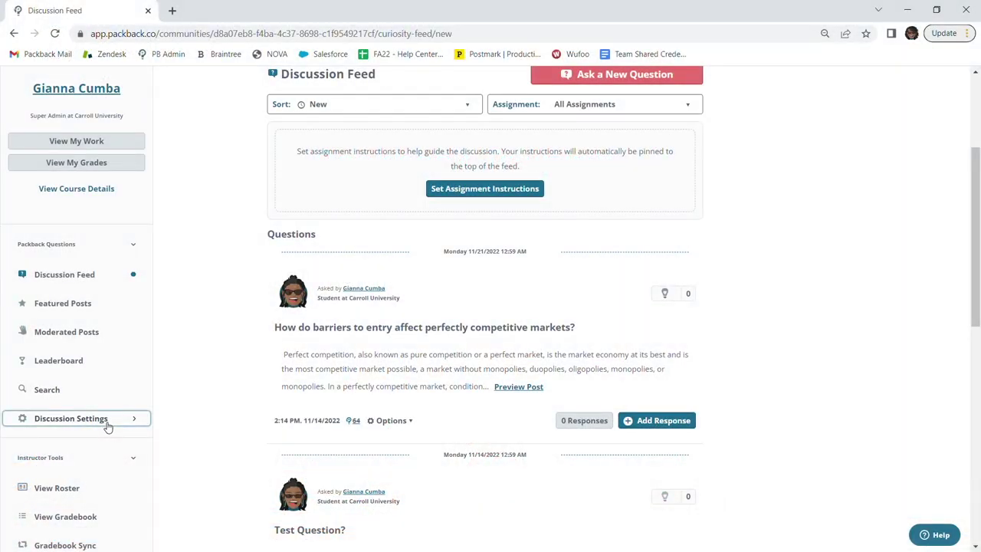
pyautogui.click(108, 427)
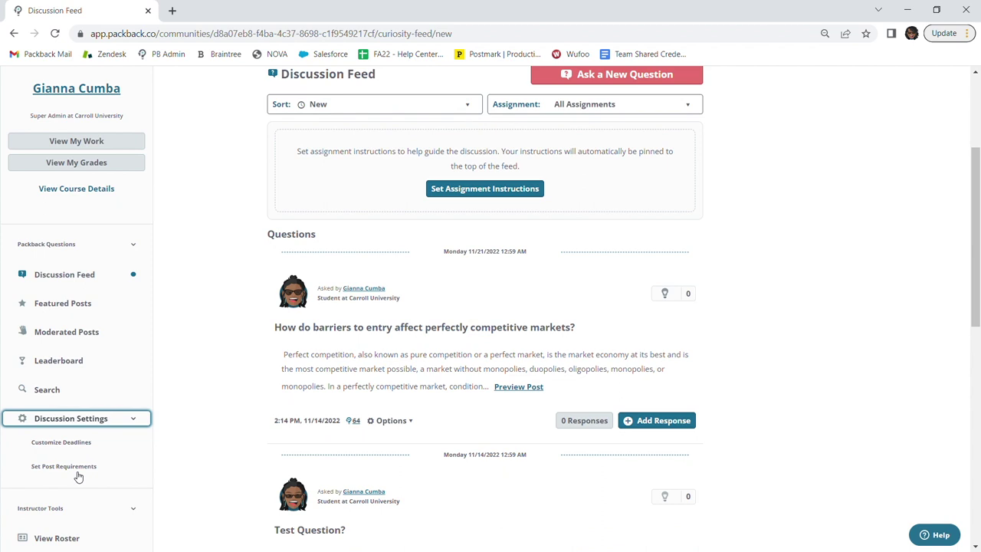
# Go to Gradebook Sync and look through the Packback Deadlines and posting requirements.
pyautogui.scroll(-2, 78, 476)
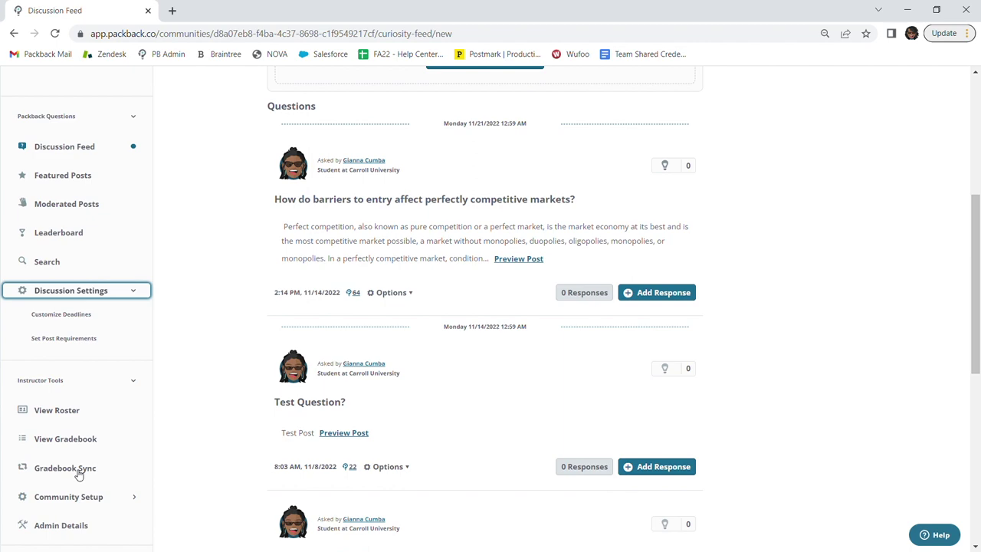
pyautogui.click(77, 470)
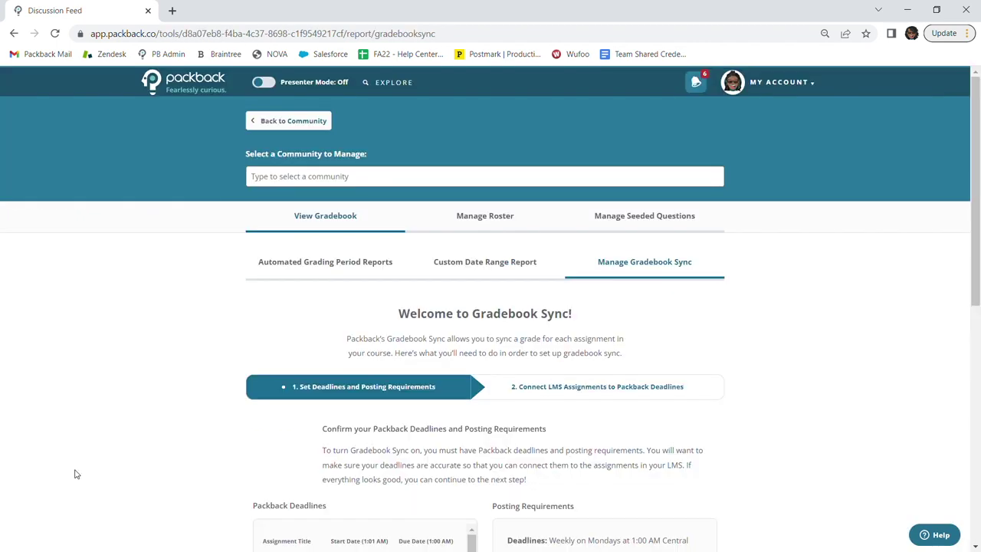
pyautogui.scroll(-3, 117, 418)
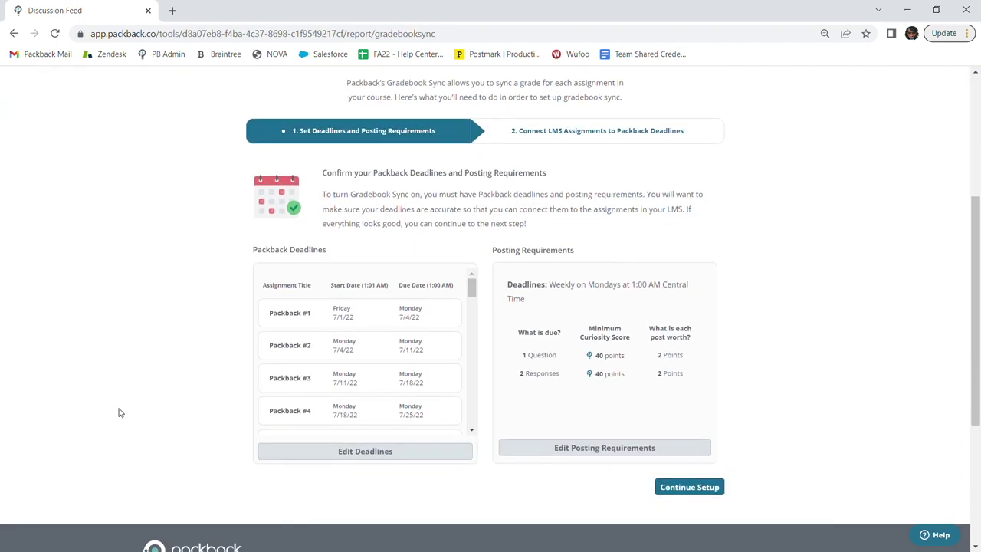
pyautogui.scroll(1, 118, 412)
pyautogui.scroll(-4, 387, 417)
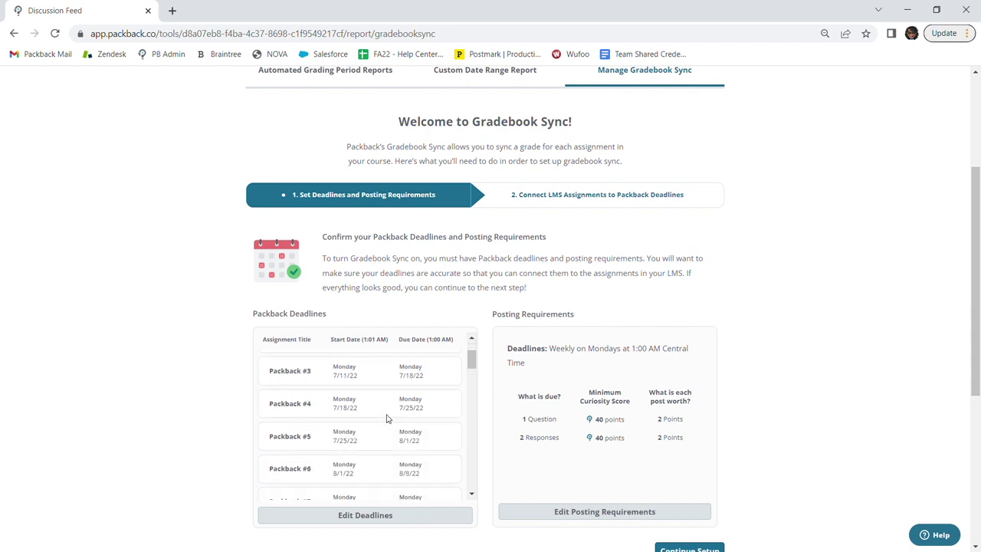
pyautogui.scroll(-7, 388, 418)
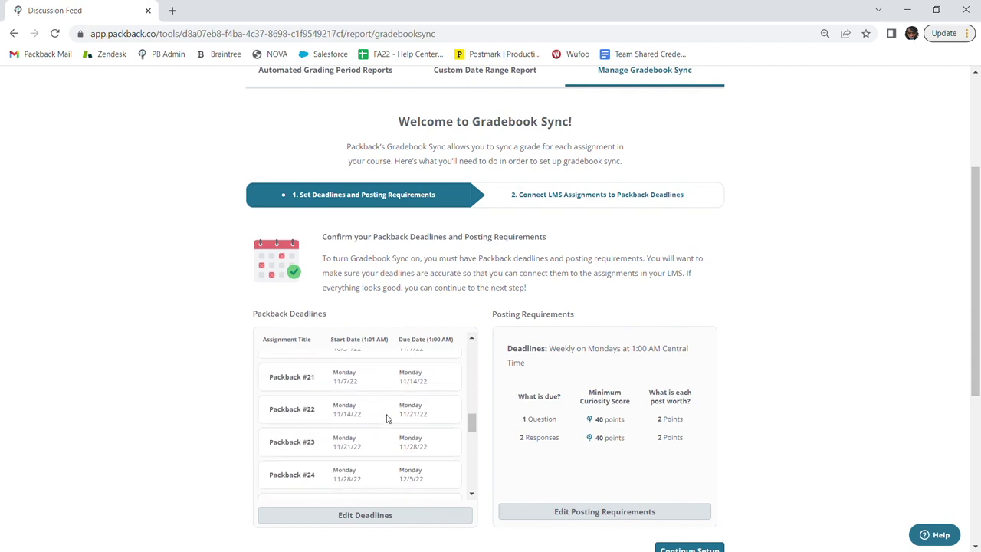
pyautogui.scroll(-2, 387, 418)
pyautogui.scroll(-2, 672, 407)
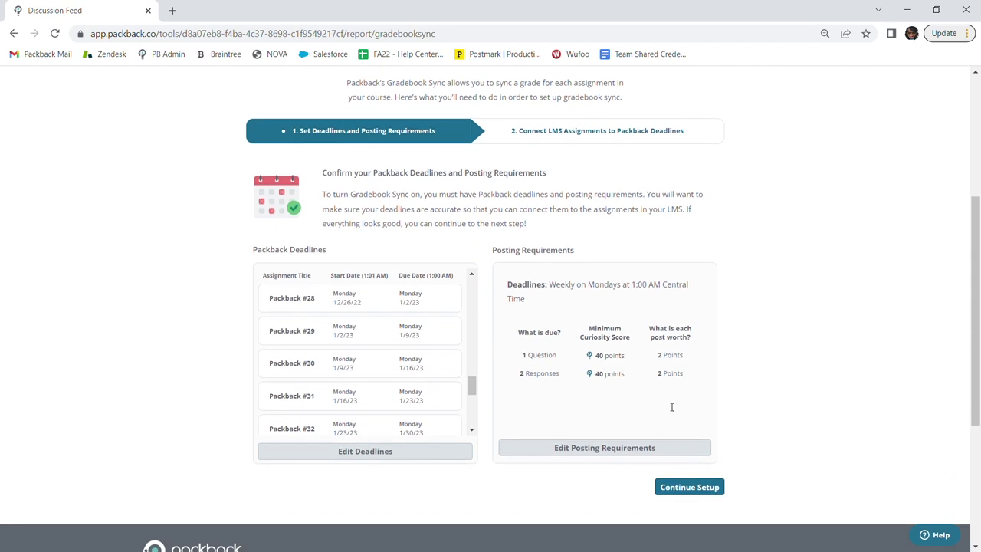
# Continue setup, switch Gradebook Sync On with Auto frequency, and save the changes.
pyautogui.click(682, 428)
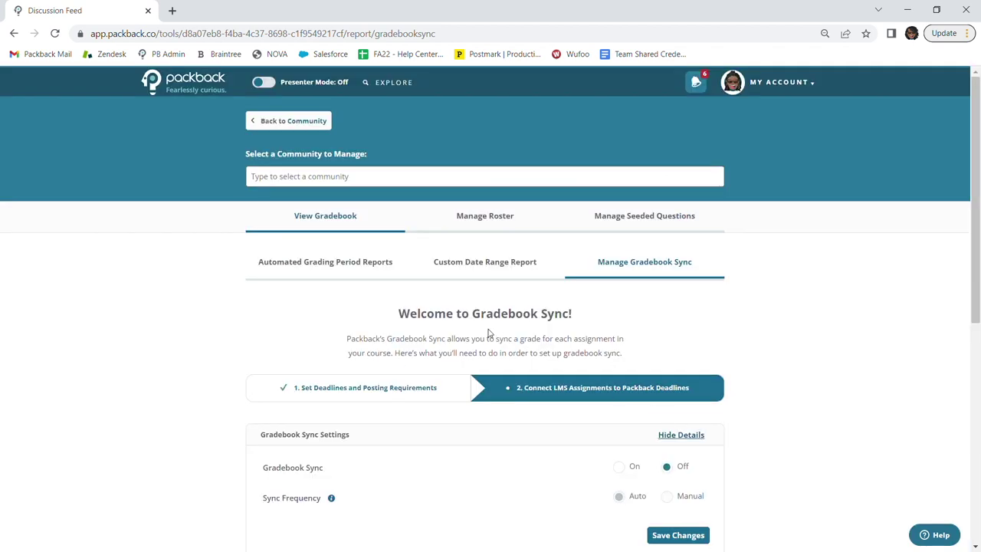
pyautogui.scroll(-3, 490, 333)
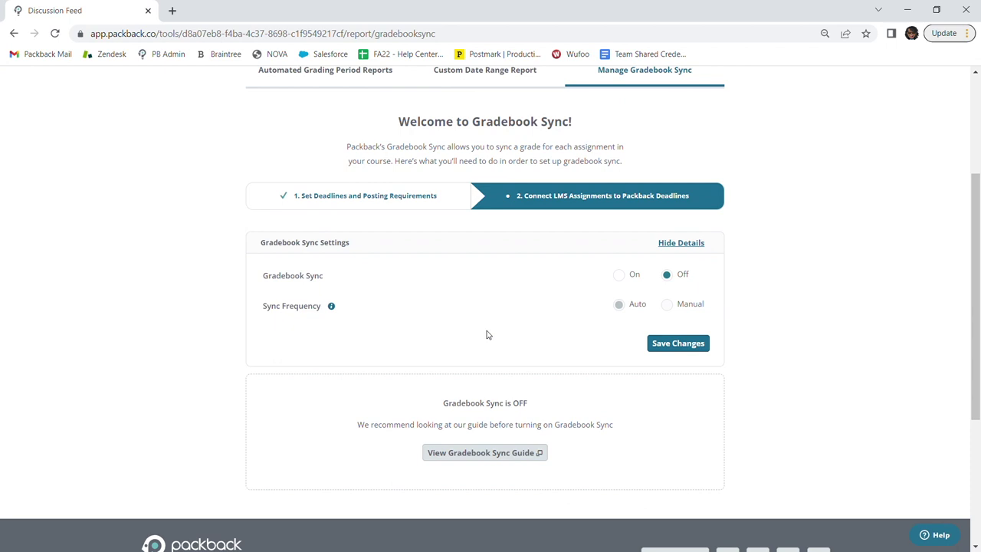
pyautogui.click(621, 278)
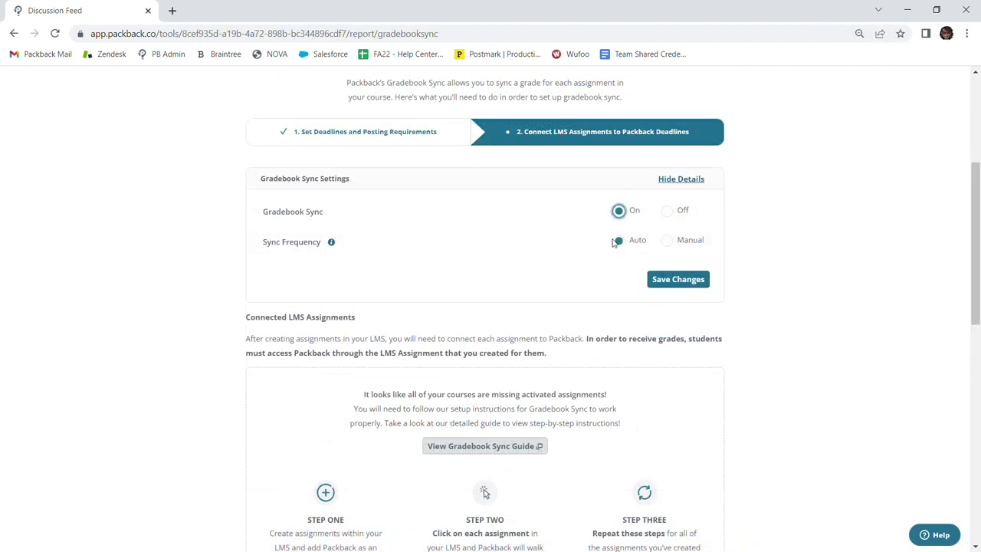
pyautogui.click(674, 282)
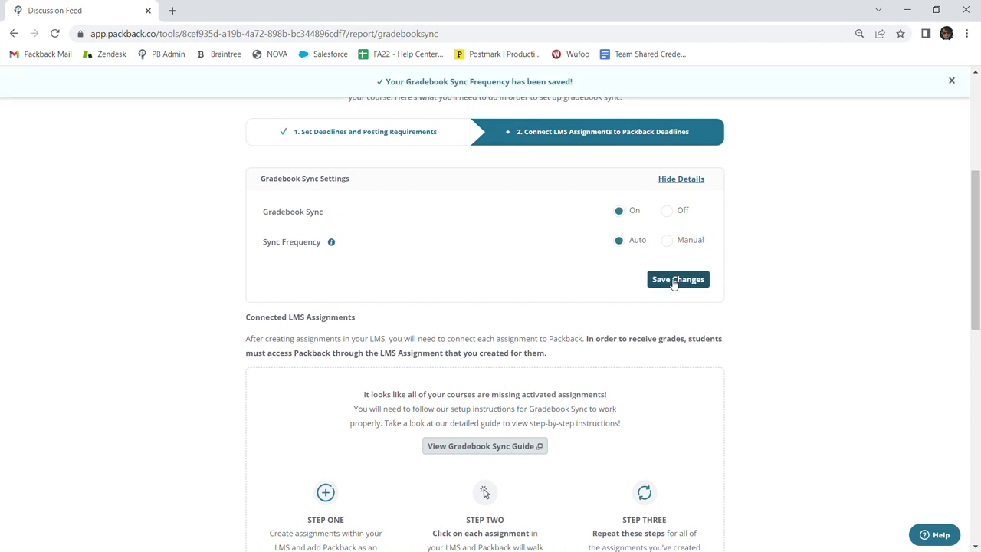
pyautogui.scroll(-1, 481, 377)
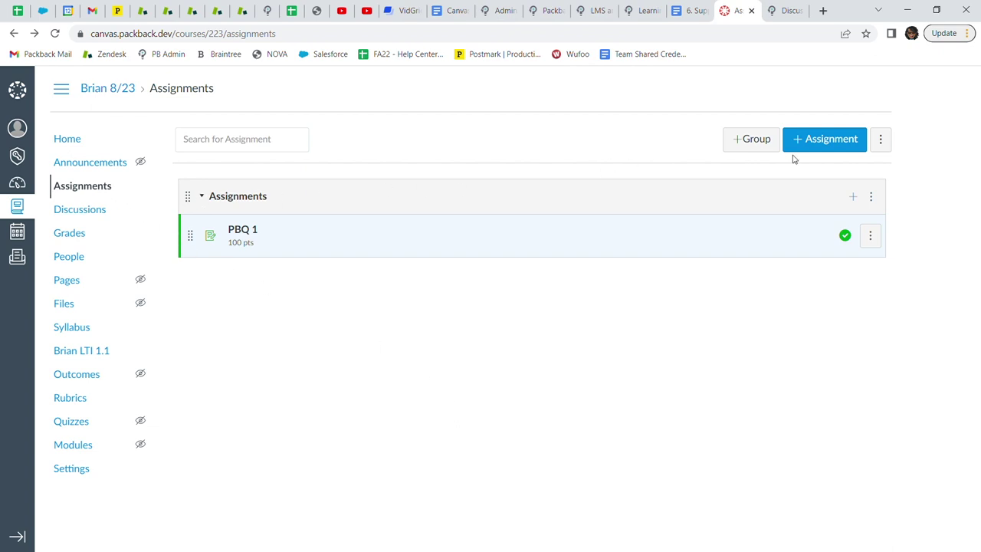
# Create an assignment named 'Packback week 1' worth 10 points with External Tool submission.
pyautogui.click(827, 145)
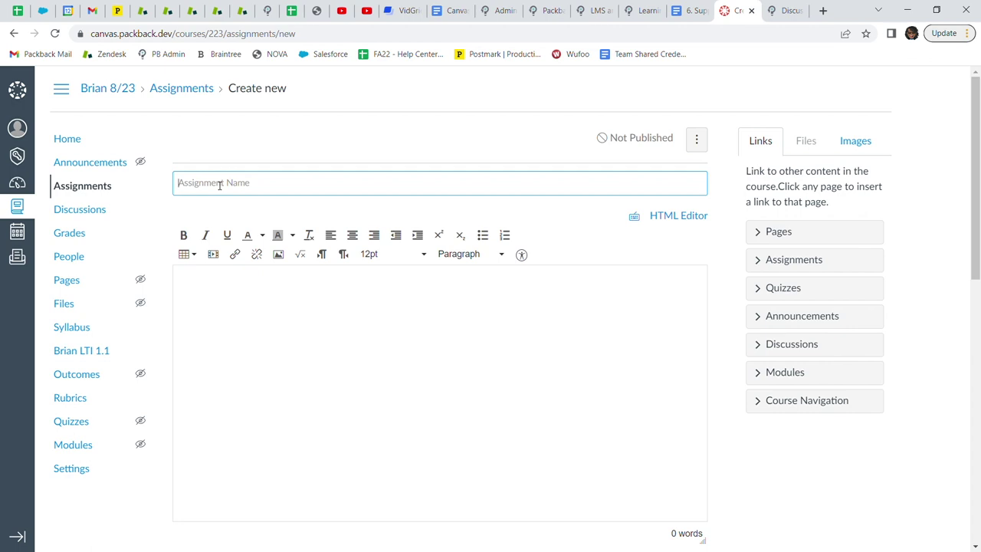
pyautogui.write('Packback week 1')
pyautogui.scroll(-2, 233, 298)
pyautogui.scroll(-1, 233, 299)
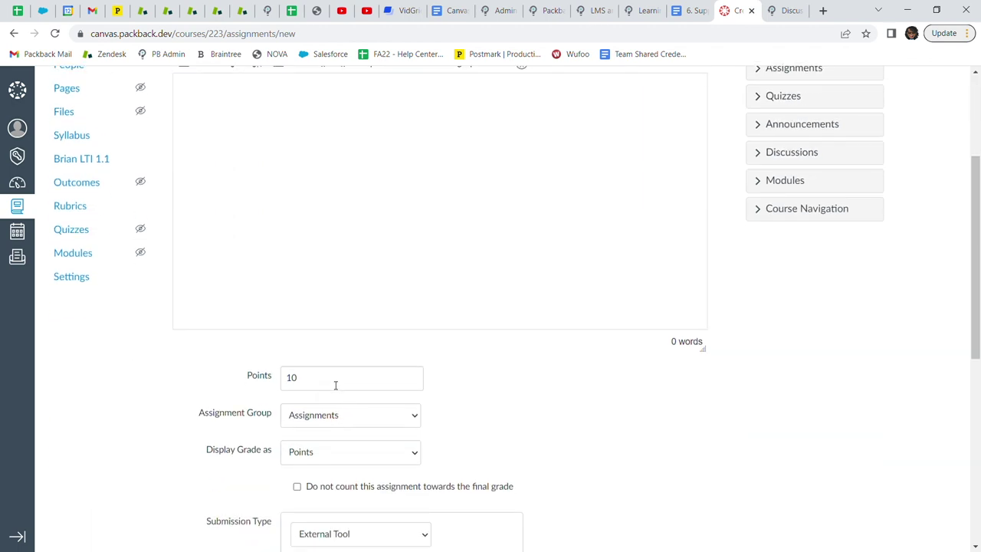
pyautogui.click(335, 386)
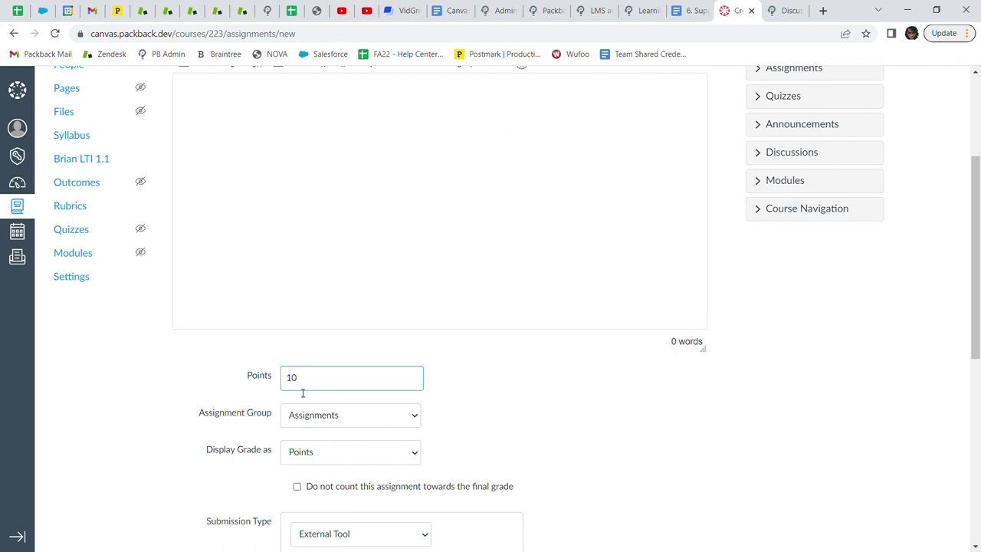
pyautogui.scroll(-2, 302, 393)
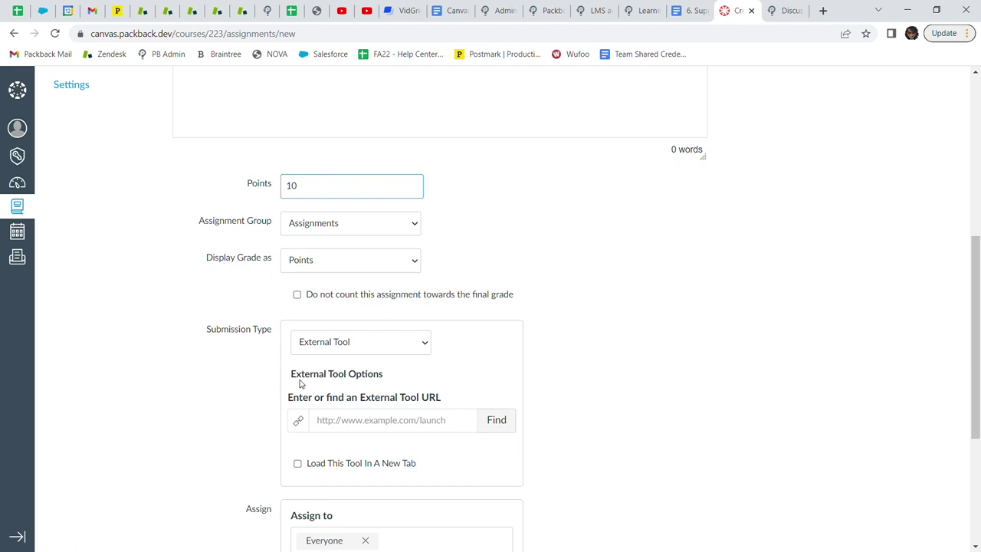
pyautogui.click(344, 346)
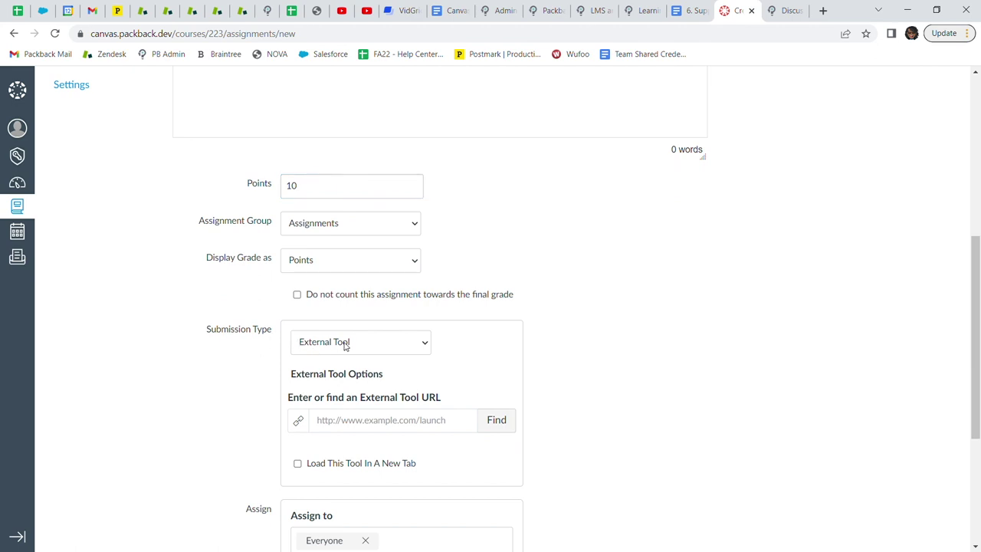
# Attach the first listed Packback external tool to the assignment and save it.
pyautogui.click(341, 401)
pyautogui.click(503, 423)
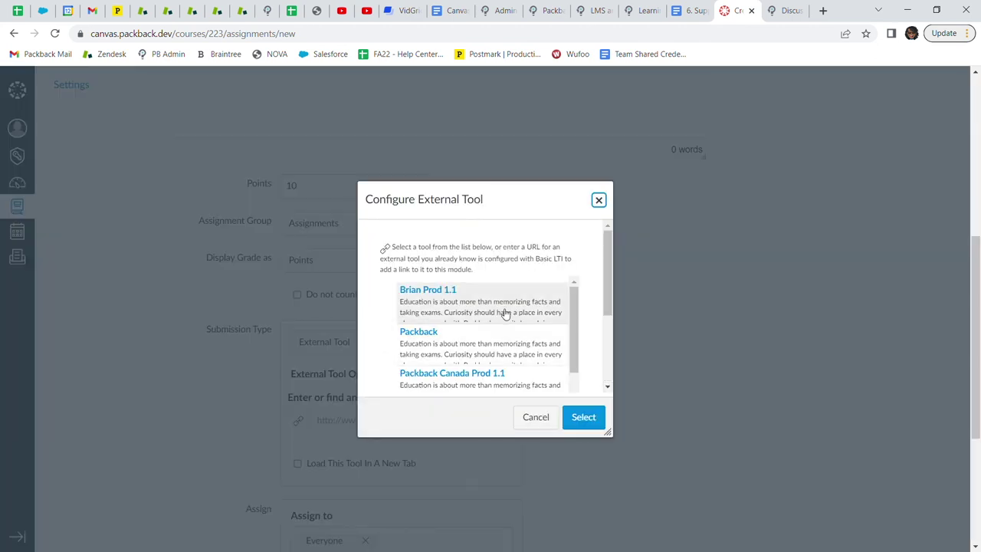
pyautogui.scroll(-4, 501, 318)
pyautogui.scroll(5, 501, 319)
pyautogui.click(517, 326)
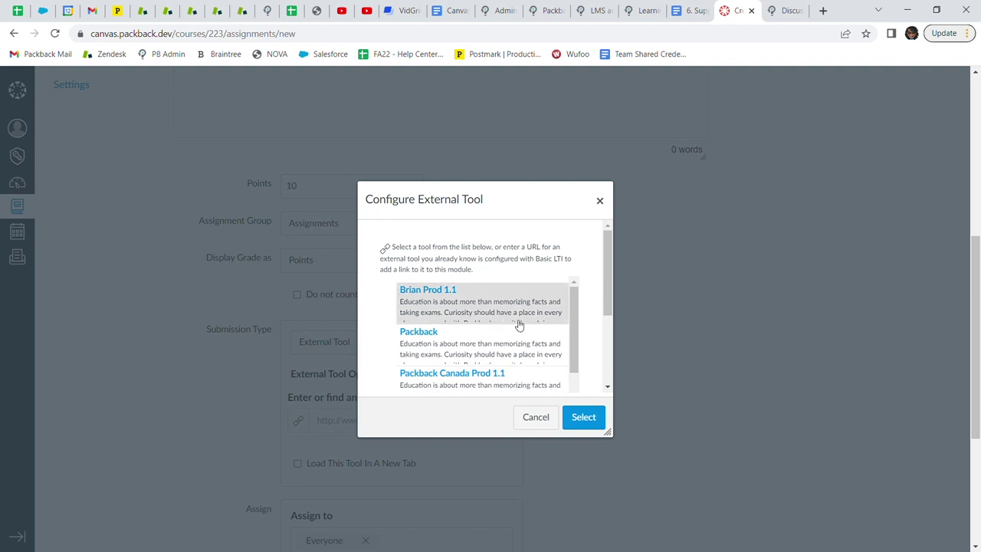
pyautogui.click(581, 420)
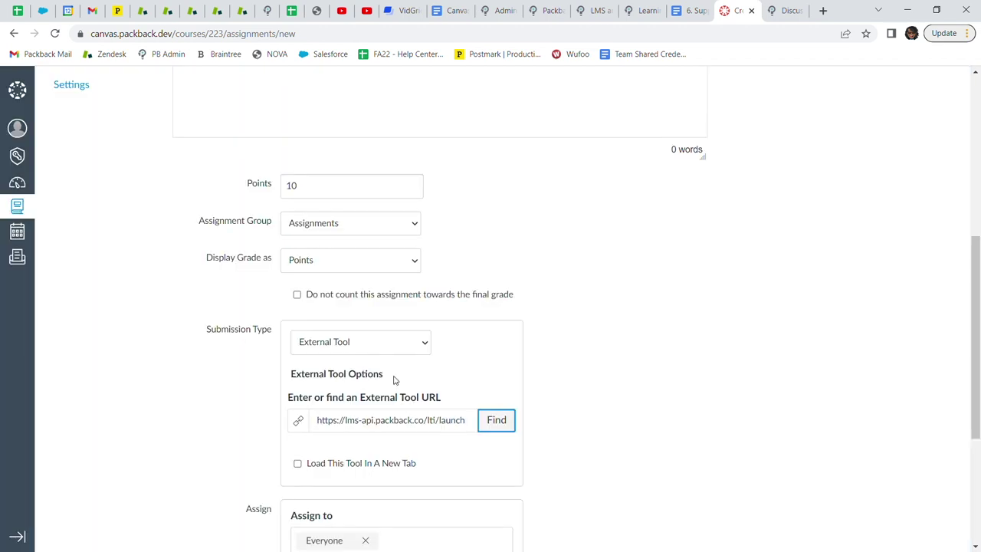
pyautogui.scroll(-3, 396, 381)
pyautogui.click(685, 506)
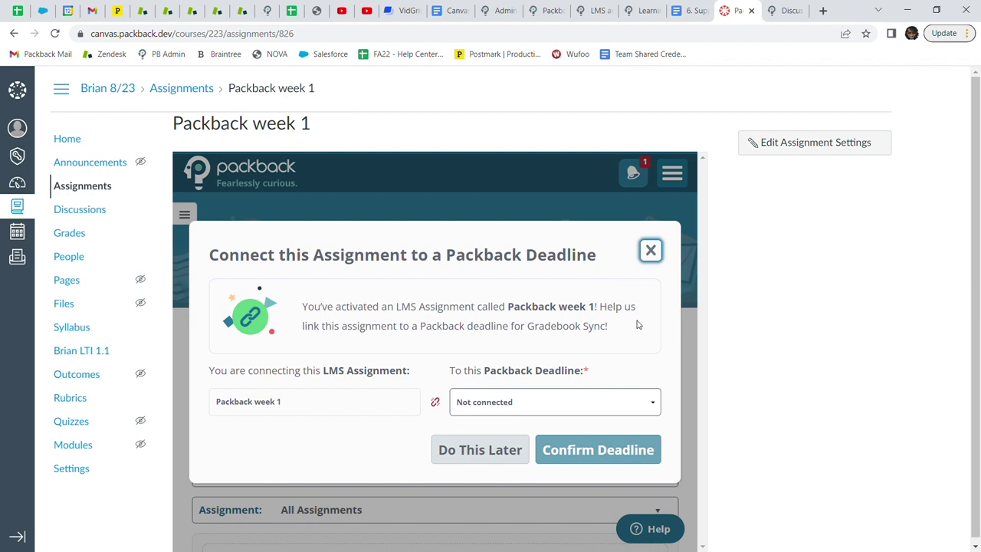
pyautogui.click(606, 412)
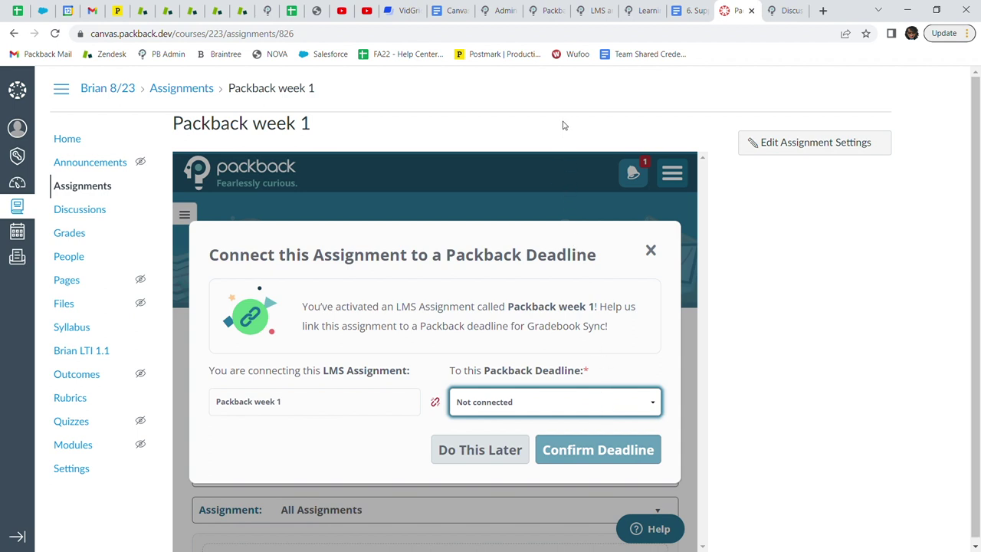
# Link 'Packback week 1' to the 'Packback #1: Due 7/4/22' deadline and confirm.
pyautogui.press('Down')
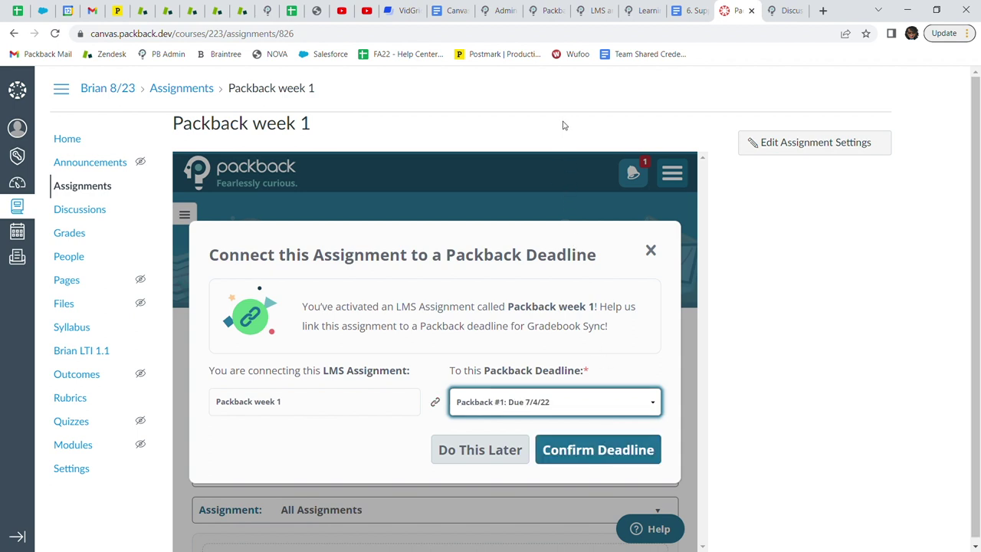
pyautogui.click(597, 459)
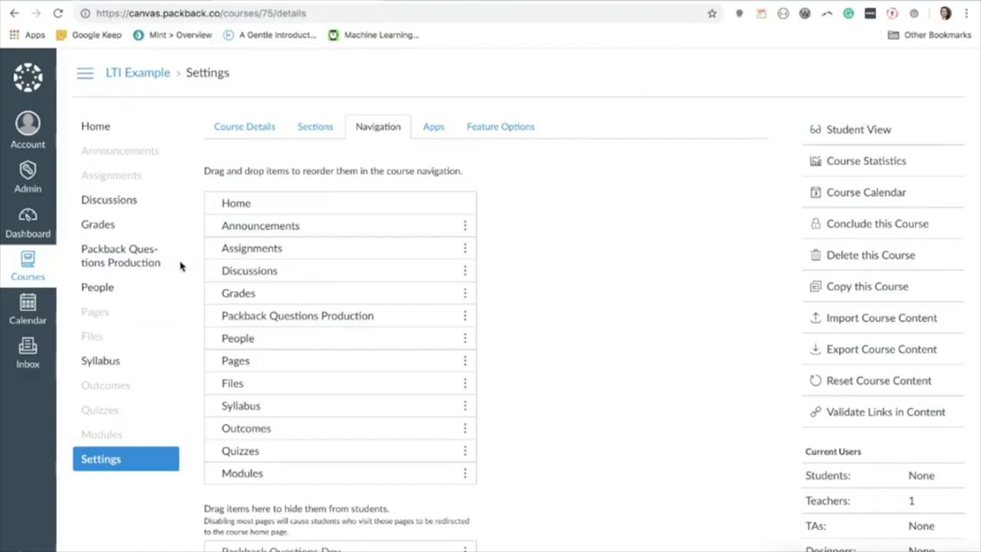
# Go to Packback Questions Production from the LTI Example course navigation.
pyautogui.click(152, 266)
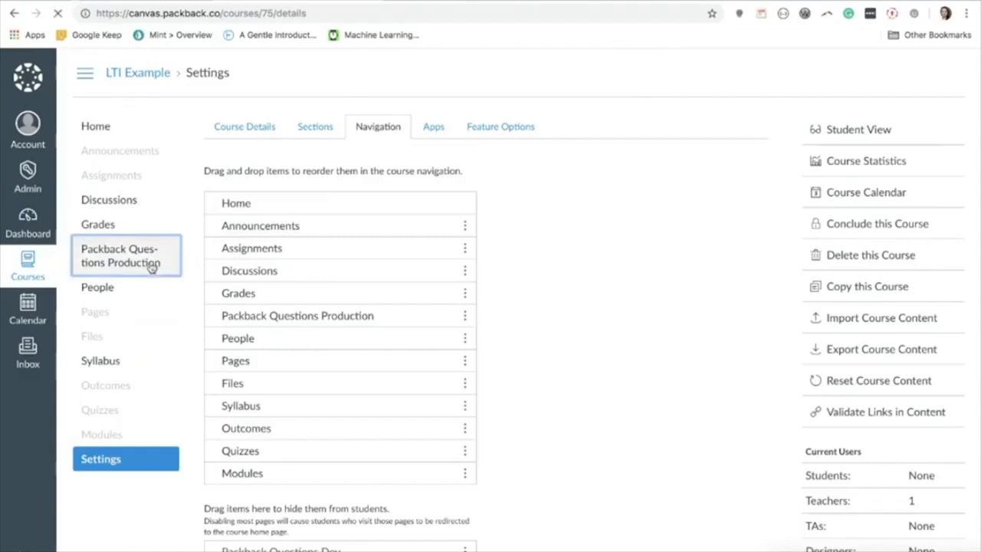